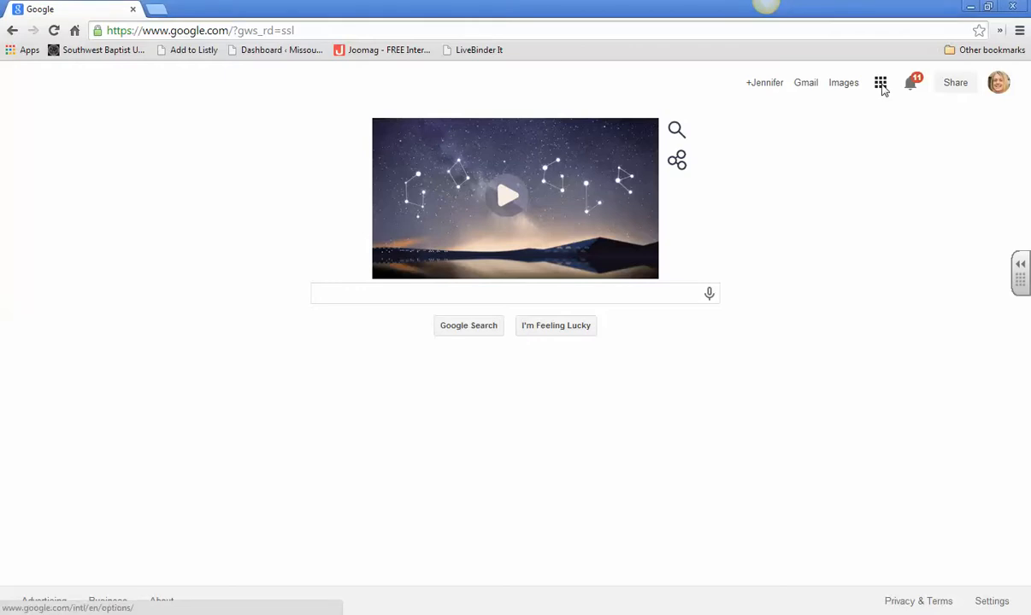
Step: Open Blogger from the list of Google apps
click(882, 88)
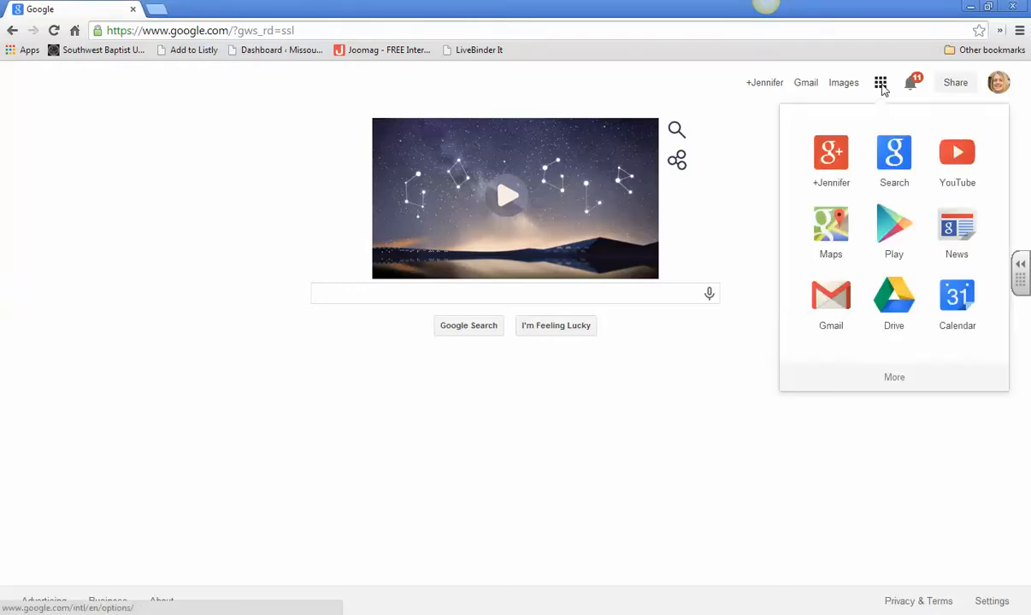
click(894, 380)
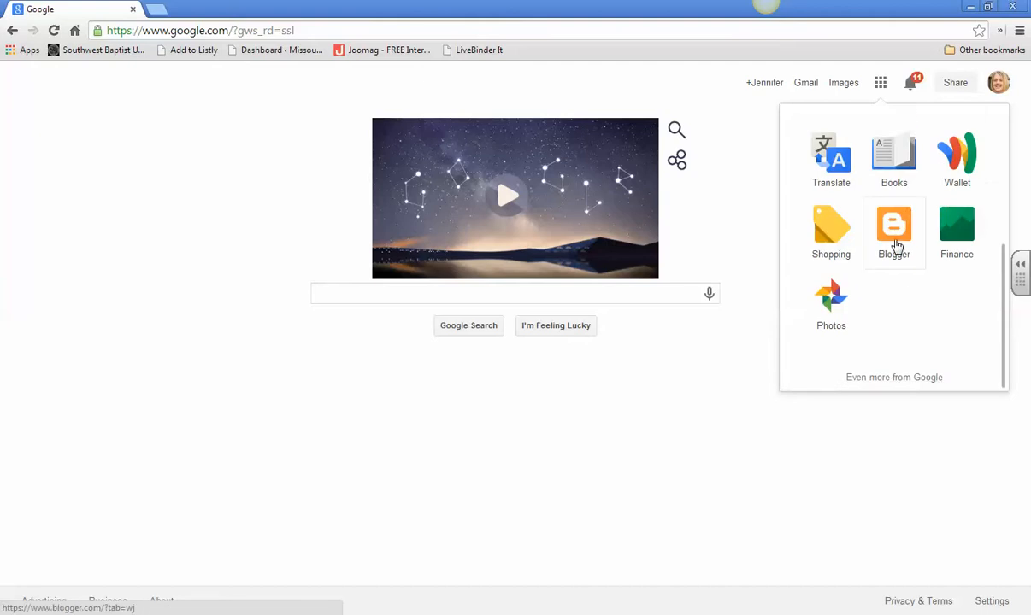
click(900, 245)
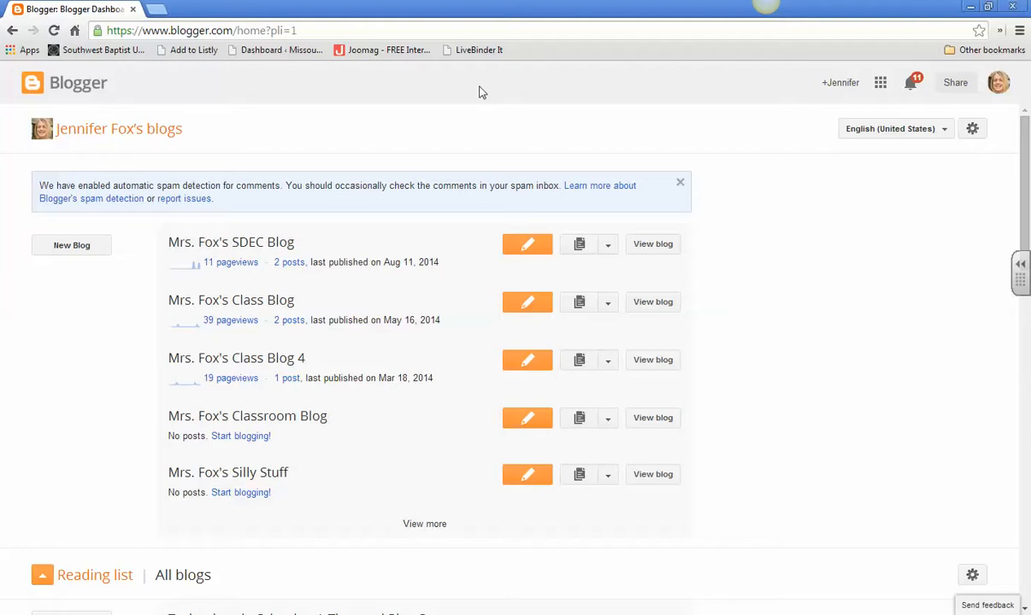
Step: Start a new blog and title it with the teacher's name in possessive form followed by "Teaching Reading in the Middle School Blog"
click(69, 248)
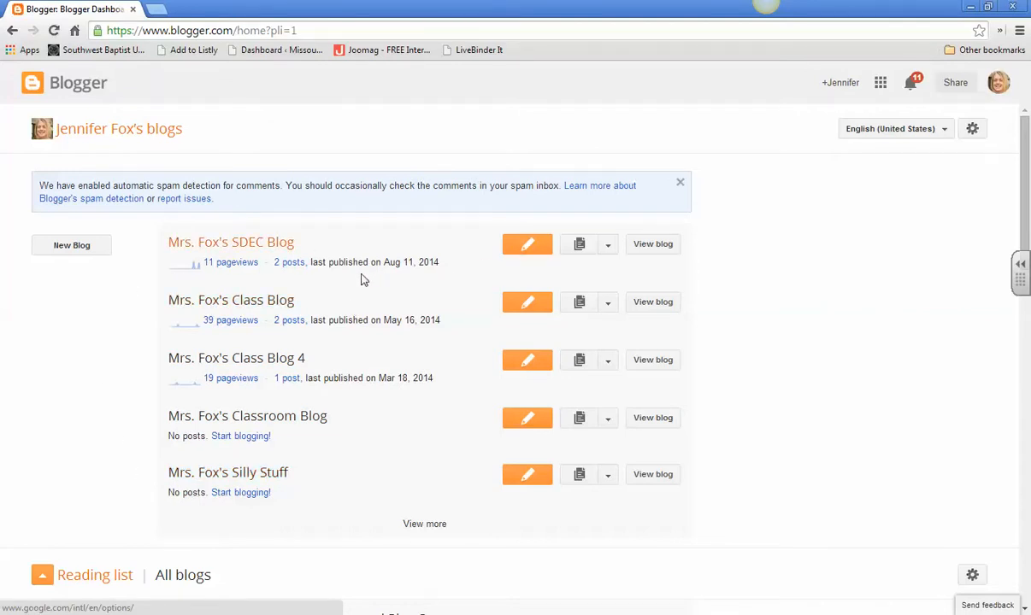
click(89, 250)
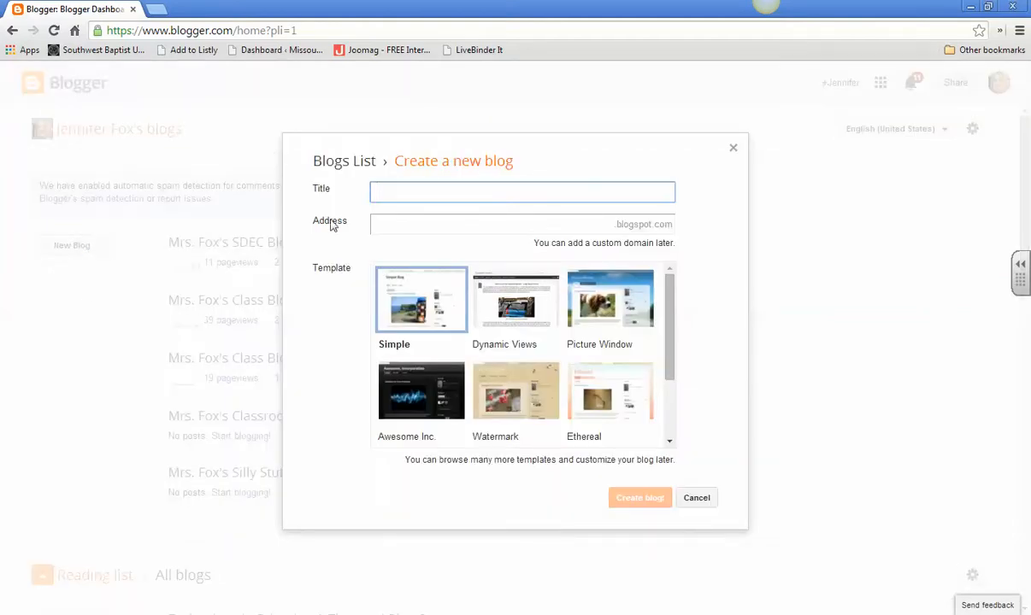
text(Mrs. Fox's Teaching Readin)
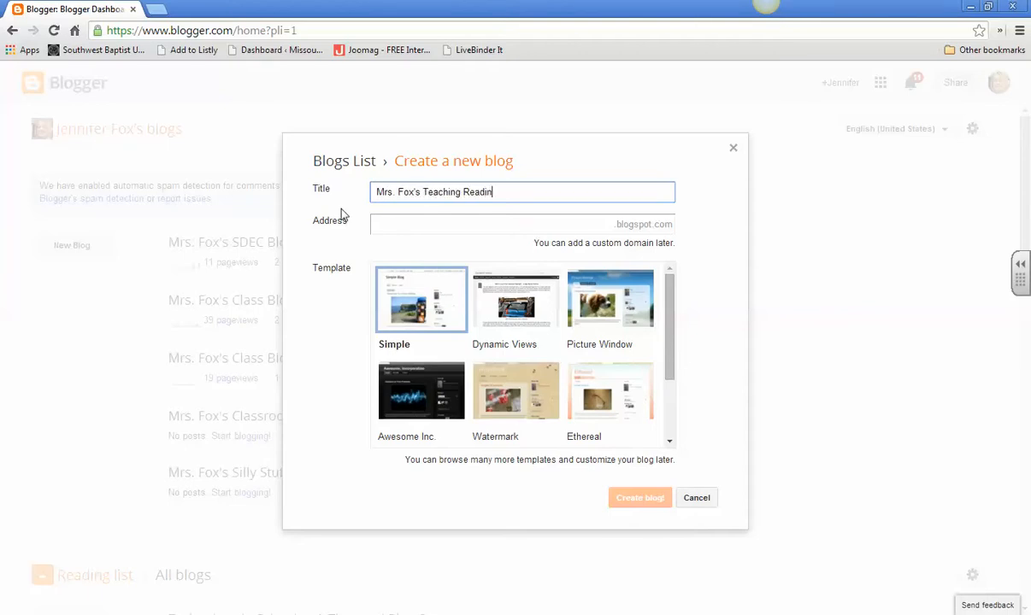
text(g in the Middle School Blog)
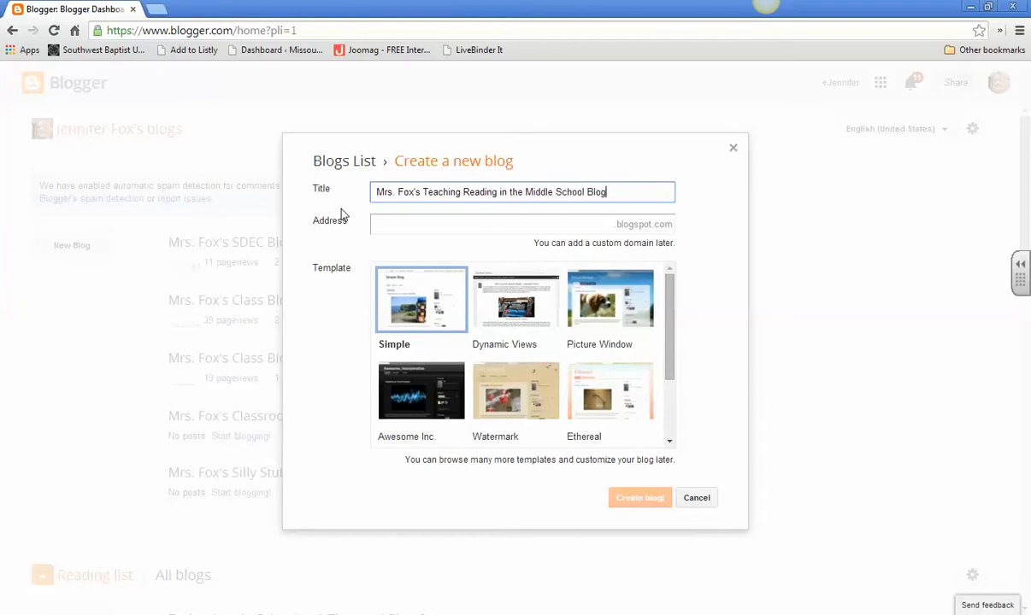
Step: Set the blog's blogspot.com address to the teacher's name in possessive form plus "trmsblog", in lowercase without spaces
click(597, 228)
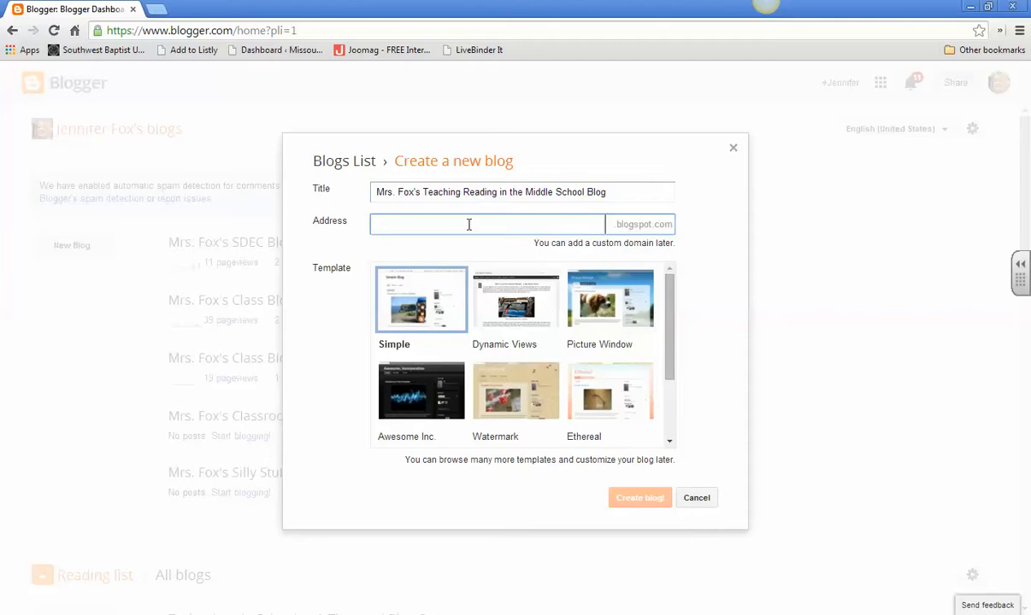
text(mrs)
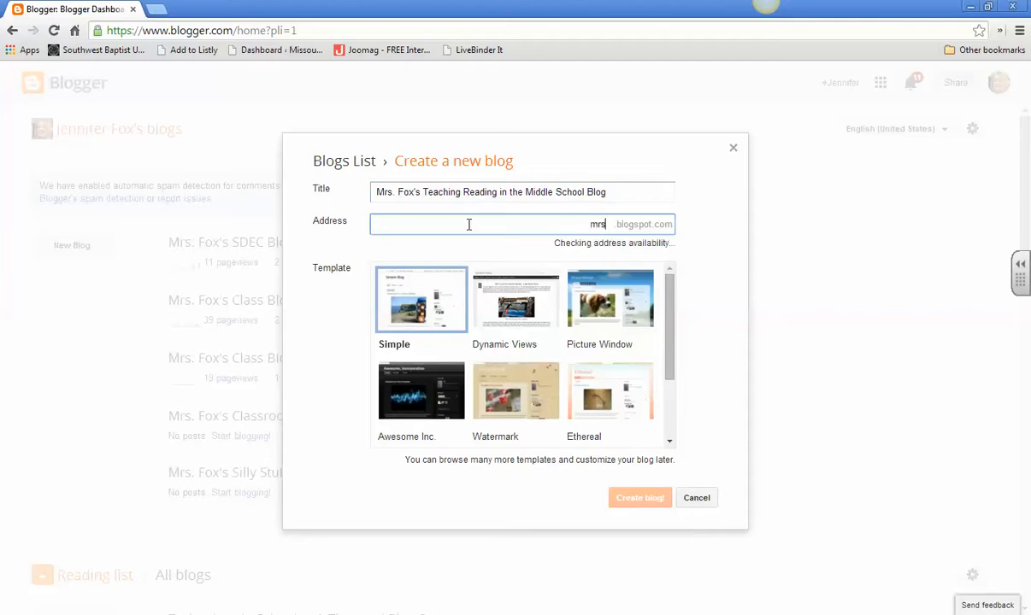
text(foxs)
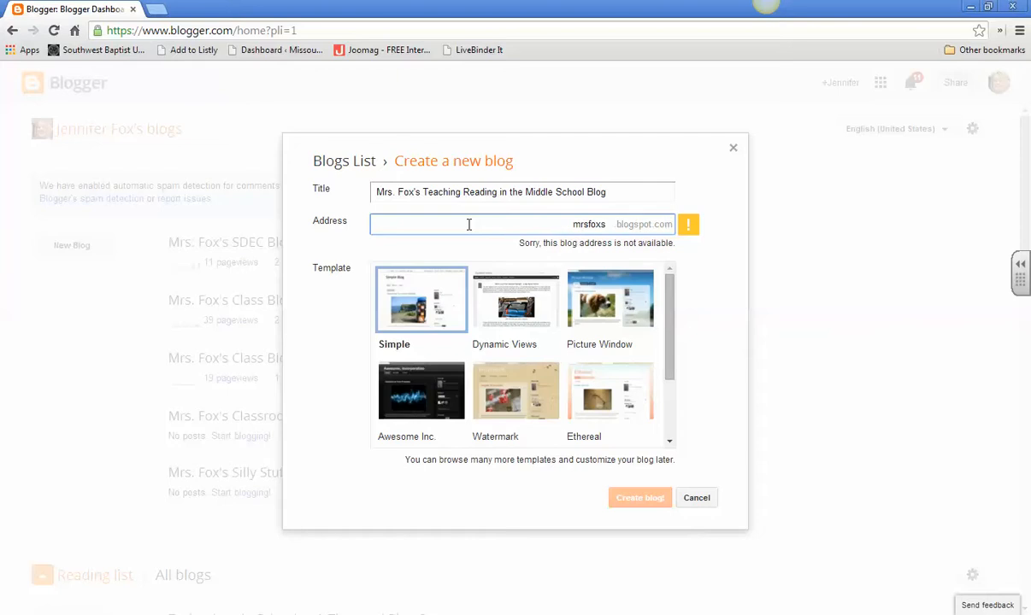
text(trmsblog)
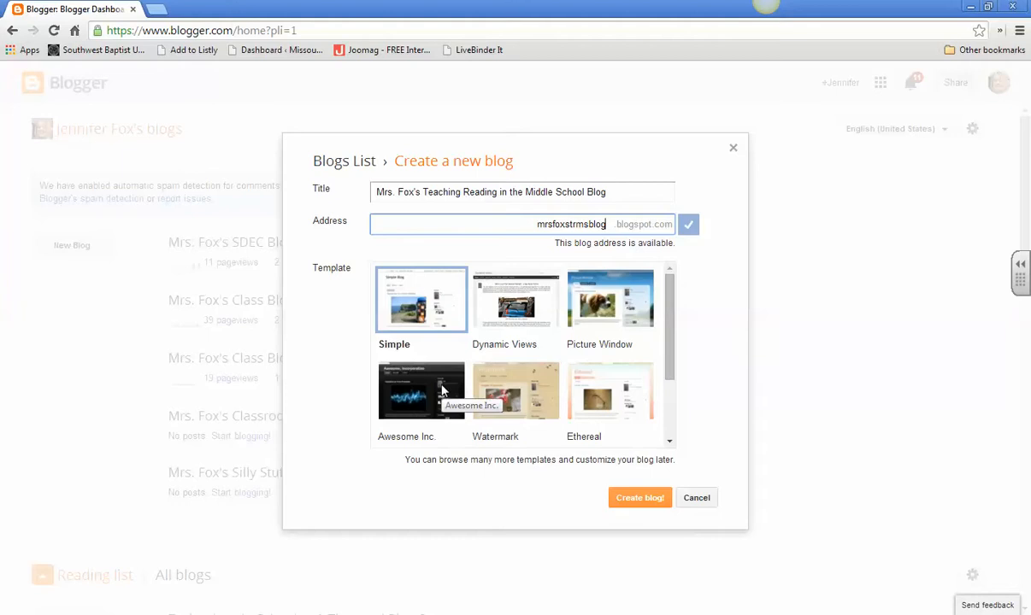
Step: Choose the Watermark template and create the blog
click(516, 407)
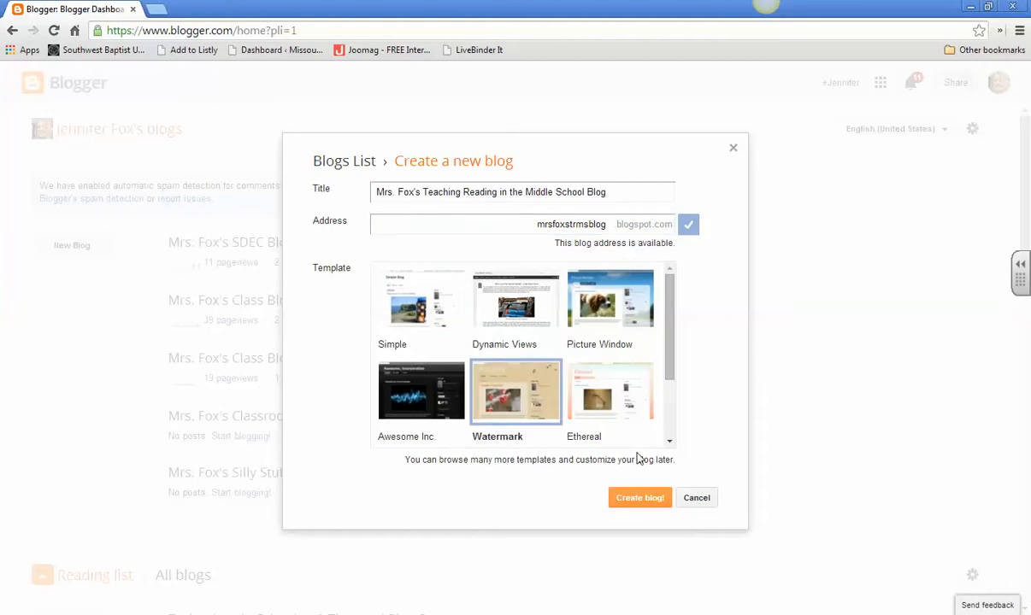
click(631, 503)
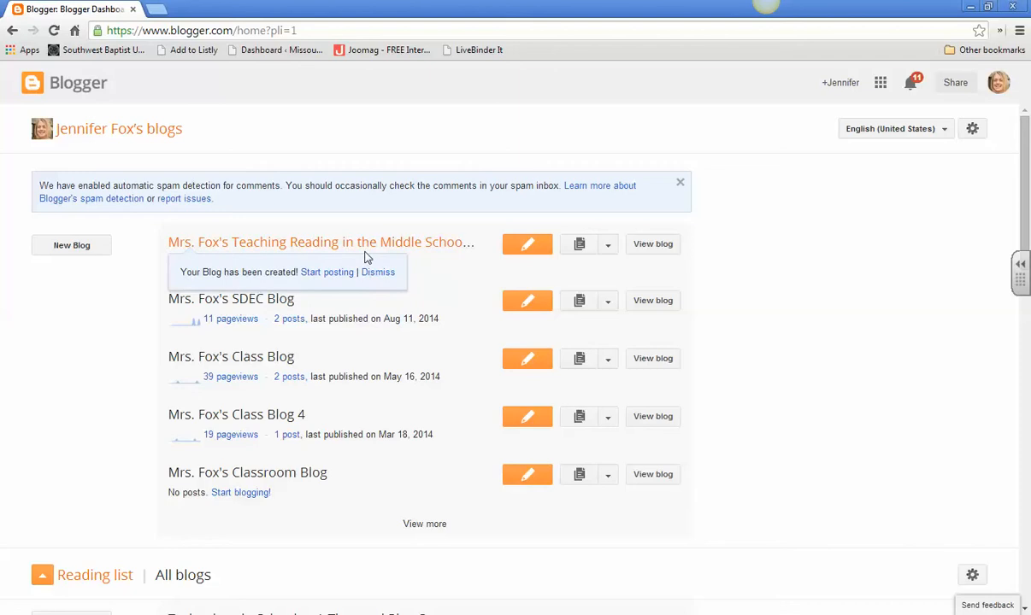
Step: Start a new post in the Teaching Reading in the Middle School blog and title it "Blog #1 - Instructional Approaches"
click(529, 248)
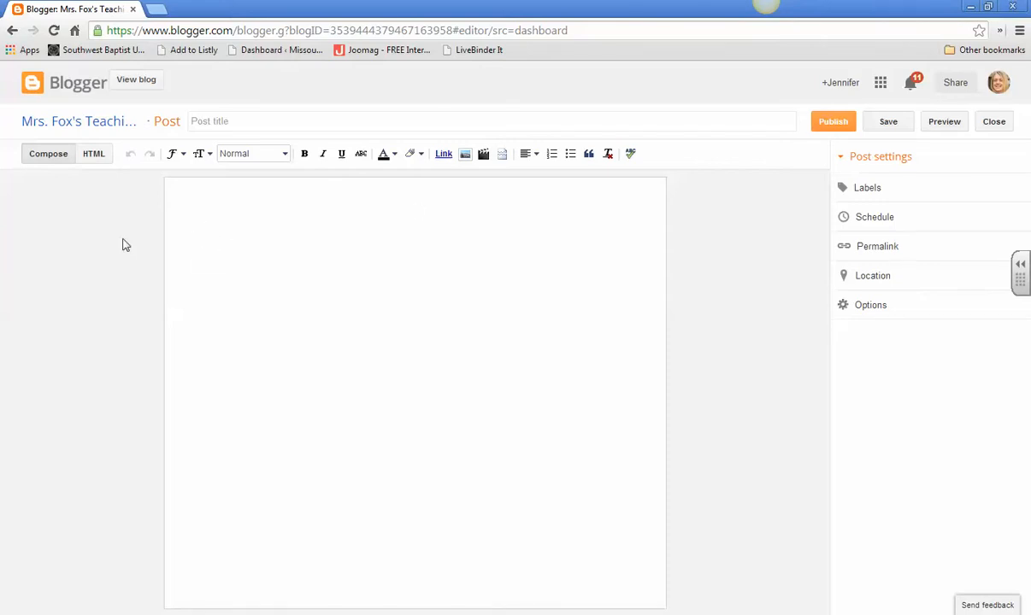
click(234, 120)
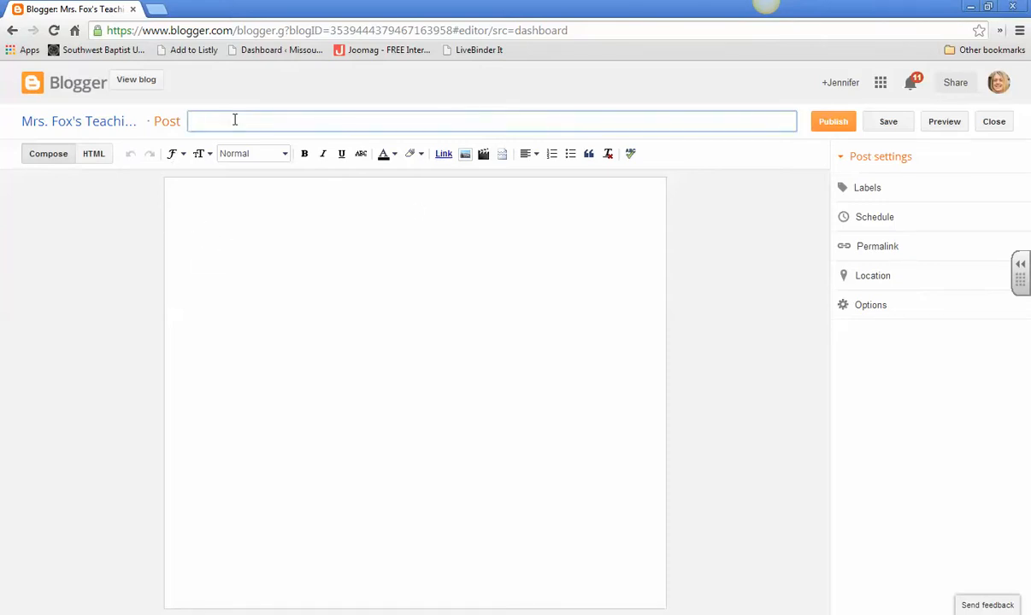
text(Blog #1 - Instructional Approaches)
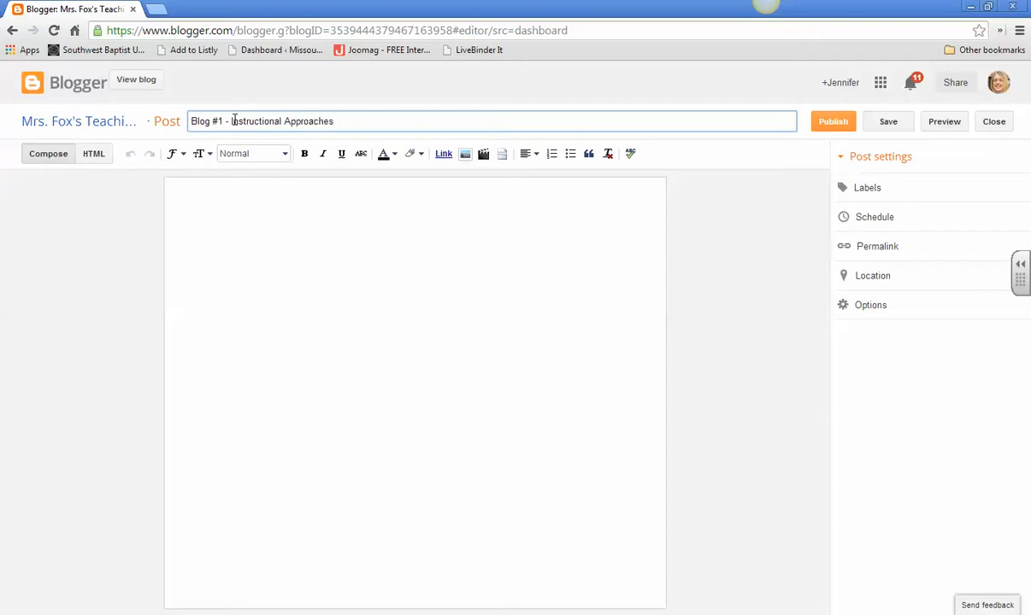
Step: Write "Here is the first post...." as the body of the post
click(232, 223)
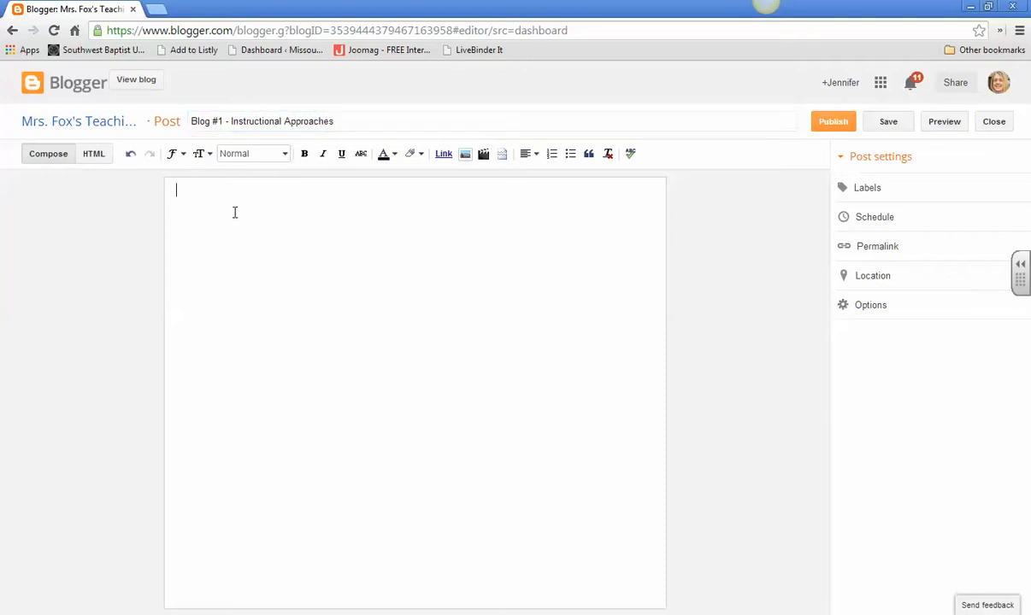
text(Here i)
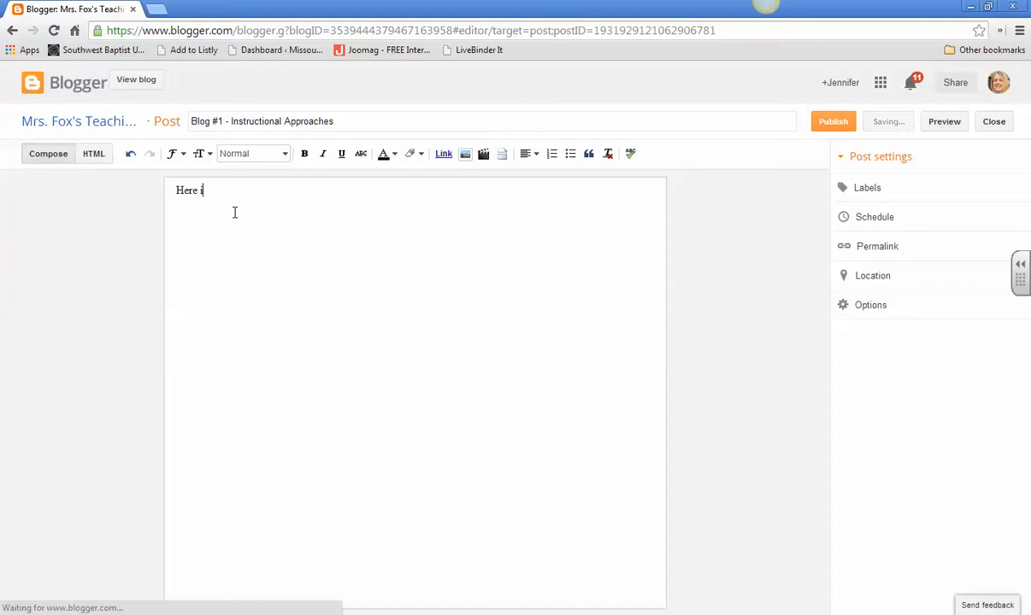
text(s the tirst pos)
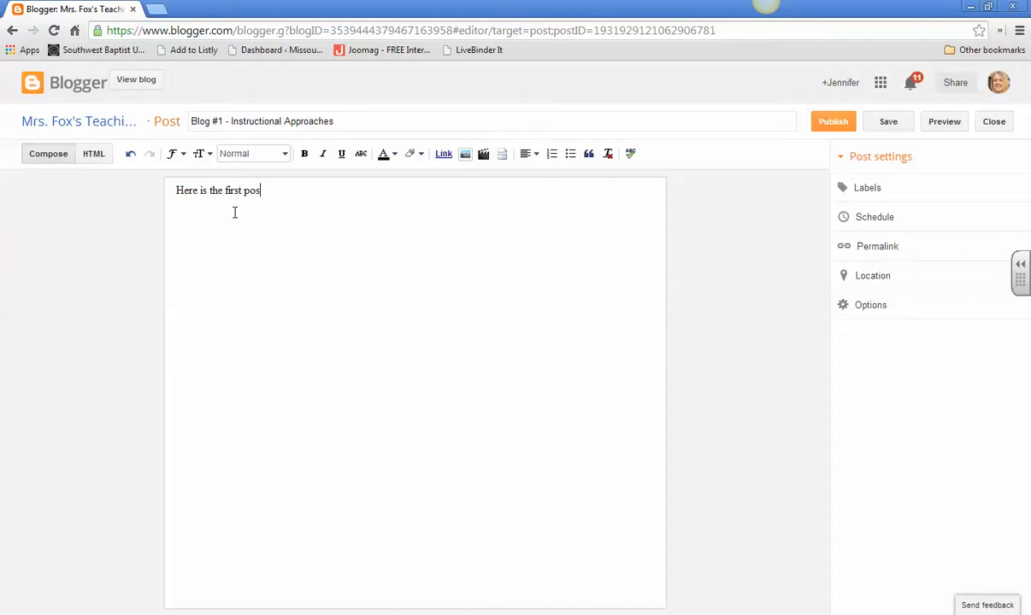
text(t....)
Step: Copy the web address of the "EDU2512 - TRMS - Tentative Schedule" Google Docs document and return to the Blogger post
mouse_move(166, 612)
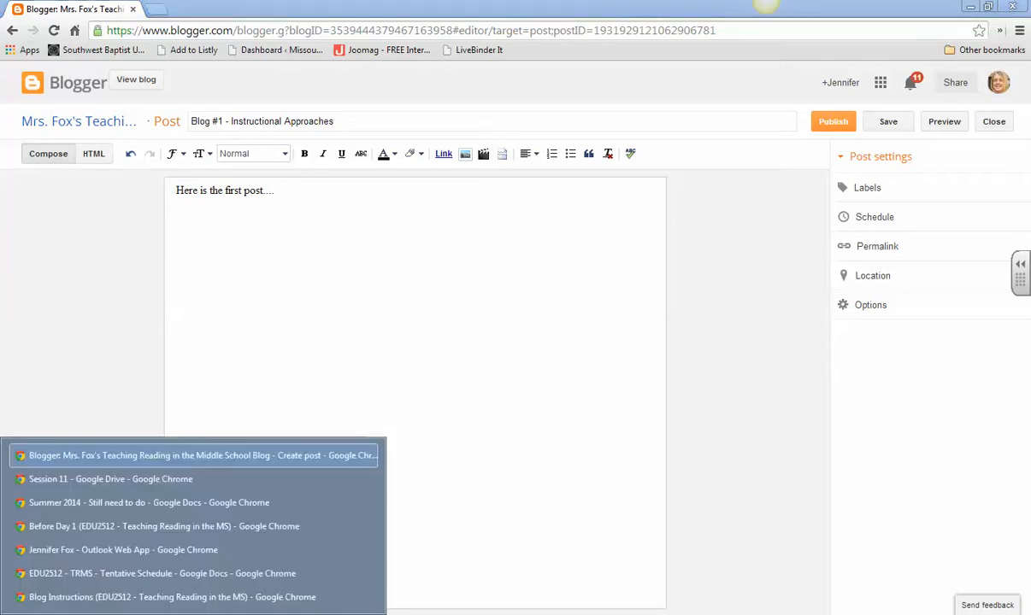
click(137, 582)
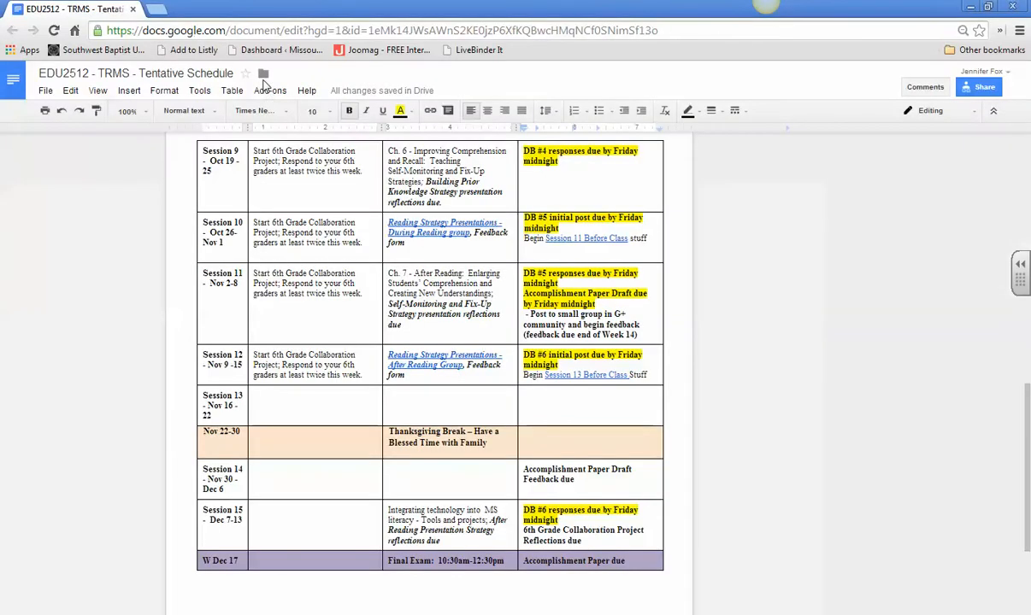
click(294, 34)
click(278, 31)
click(675, 31)
drag(683, 30, 50, 38)
key(alt+Tab)
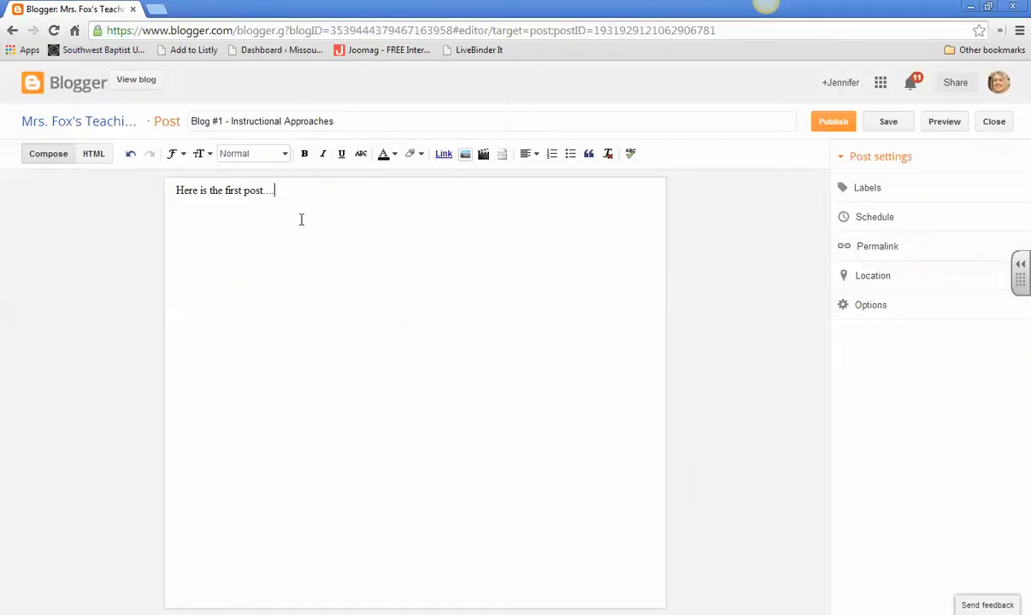
Step: Link the words "first post..." in the body to the copied document address, set to open in a new window
drag(227, 190, 274, 192)
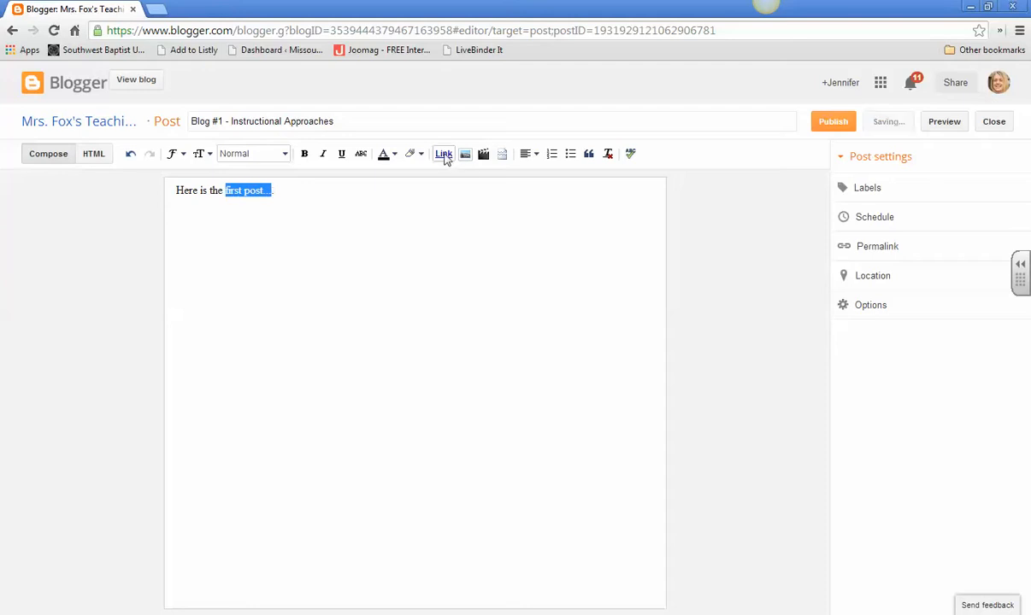
click(443, 154)
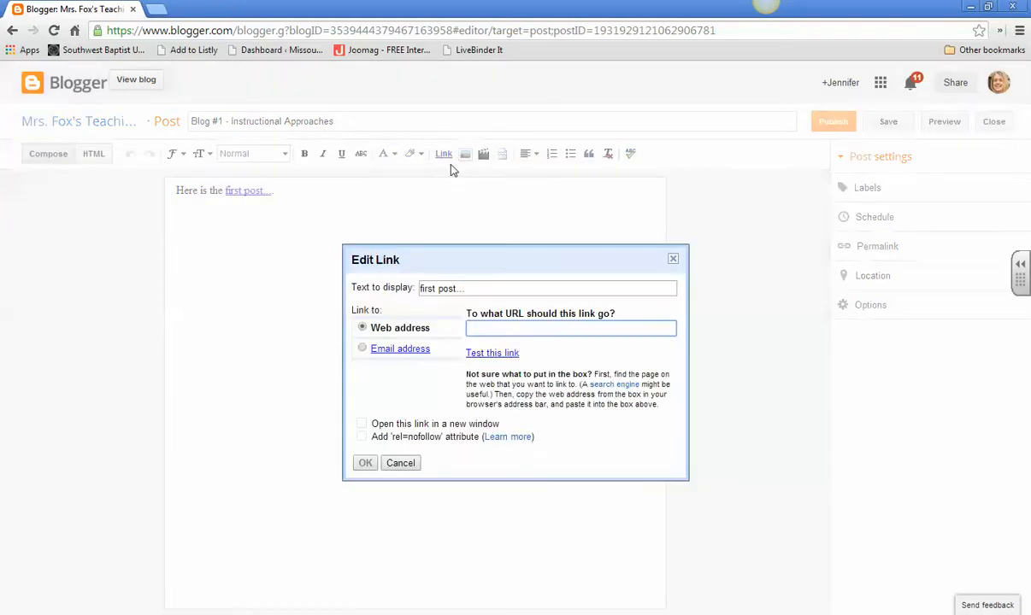
key(ctrl+v)
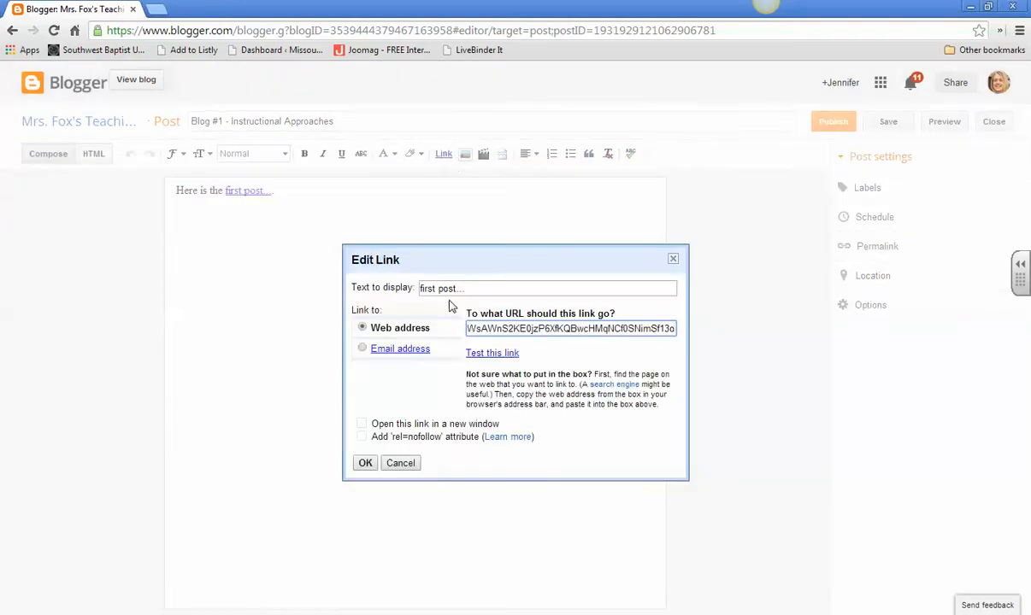
click(362, 424)
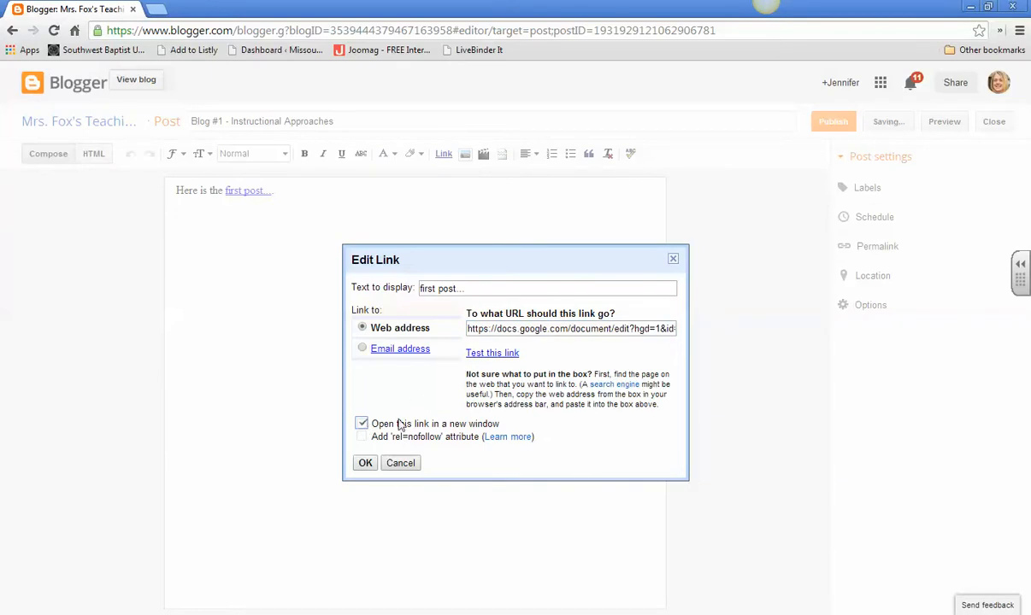
click(365, 462)
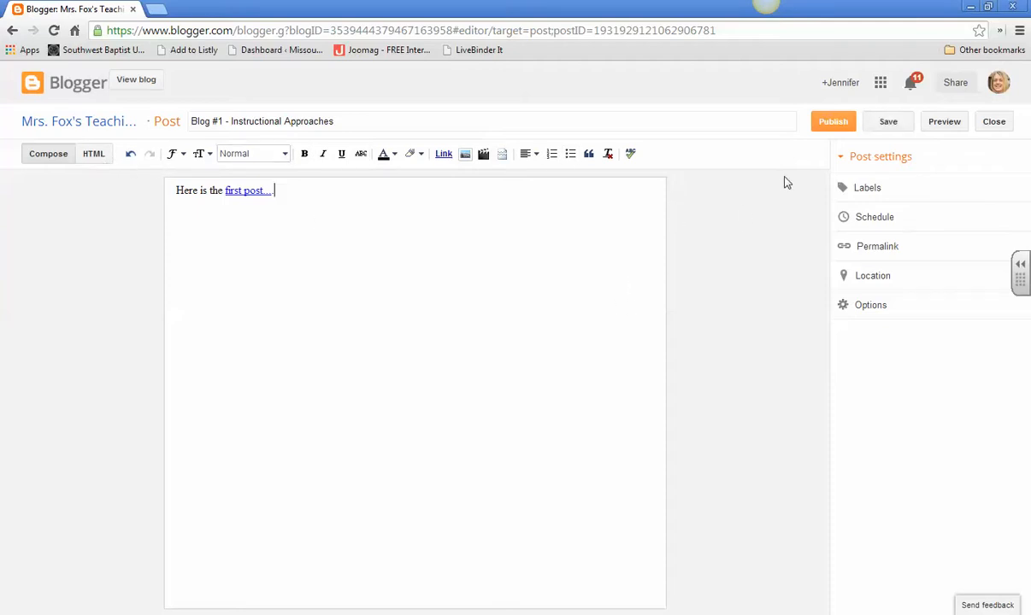
Step: Save and publish the post
click(886, 122)
click(834, 122)
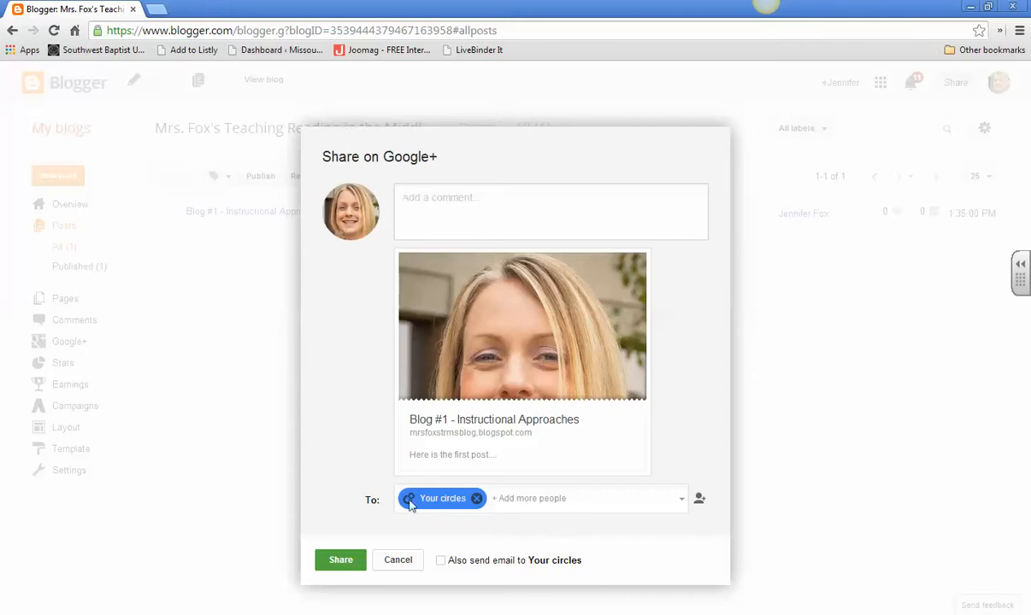
Step: Try to add the "Teaching Reading in the Middle School - Fall 2014" community, category "Small Group #1", as a share recipient alongside "Your circles"
click(682, 502)
click(549, 514)
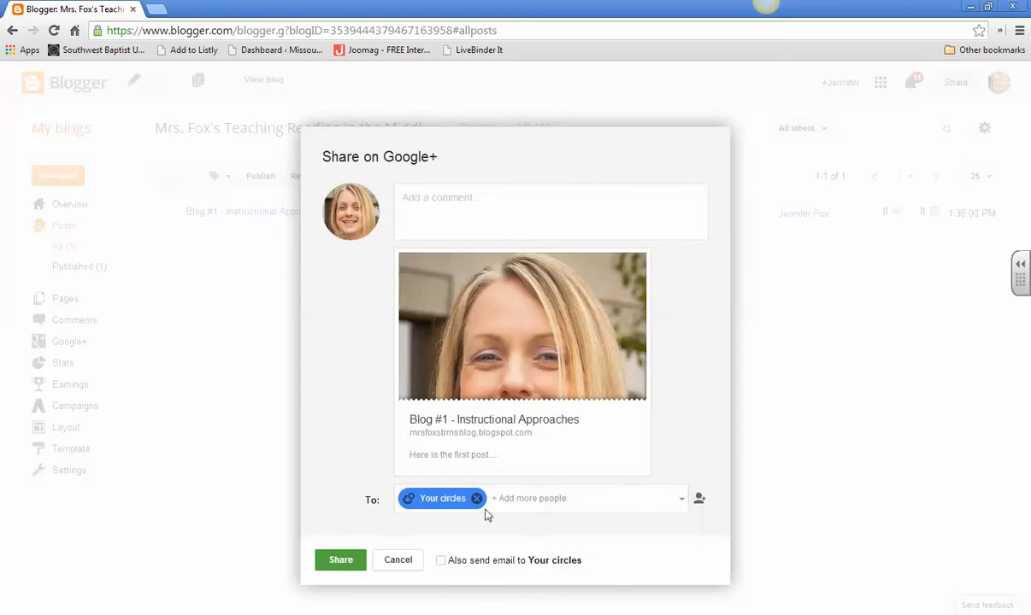
click(516, 498)
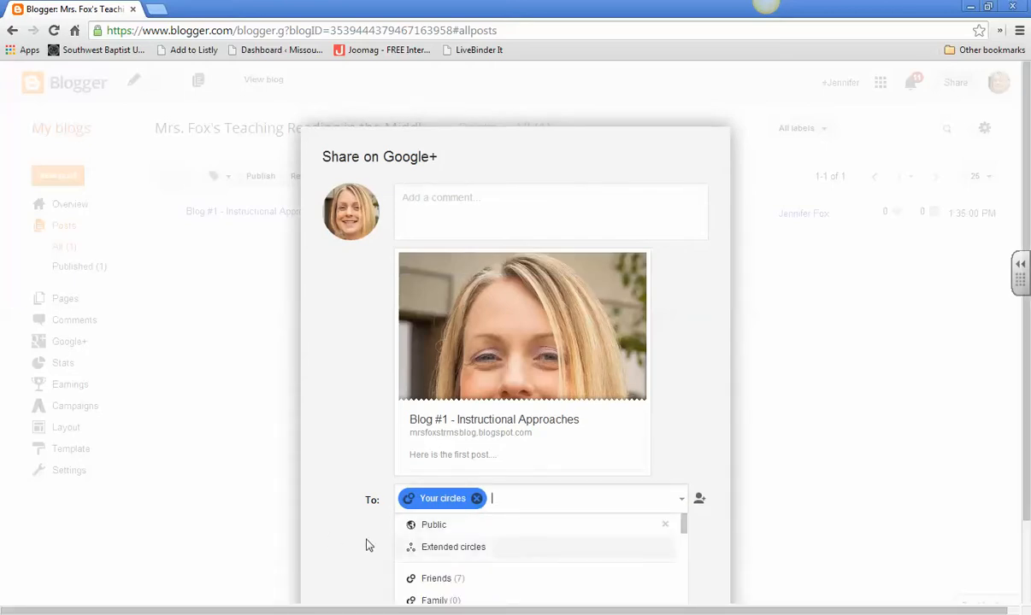
scroll(376, 517, down, 1)
scroll(564, 518, down, 6)
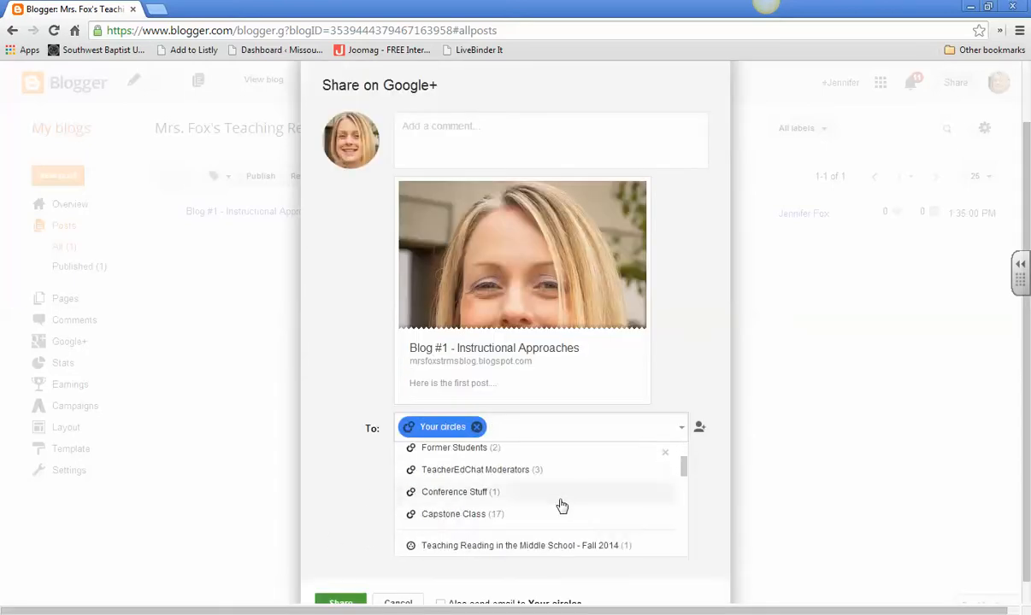
scroll(561, 504, up, 2)
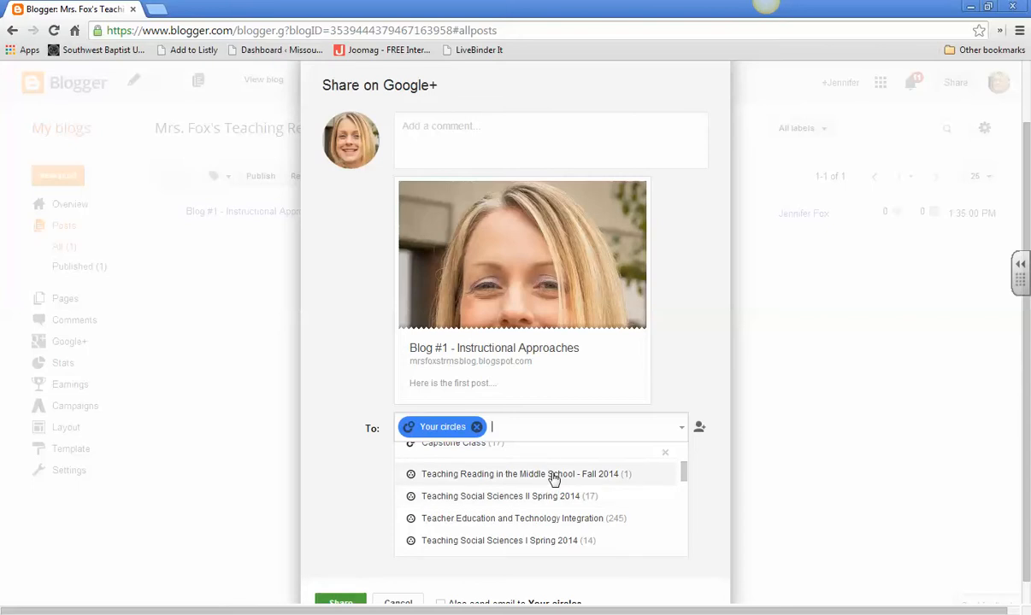
click(553, 480)
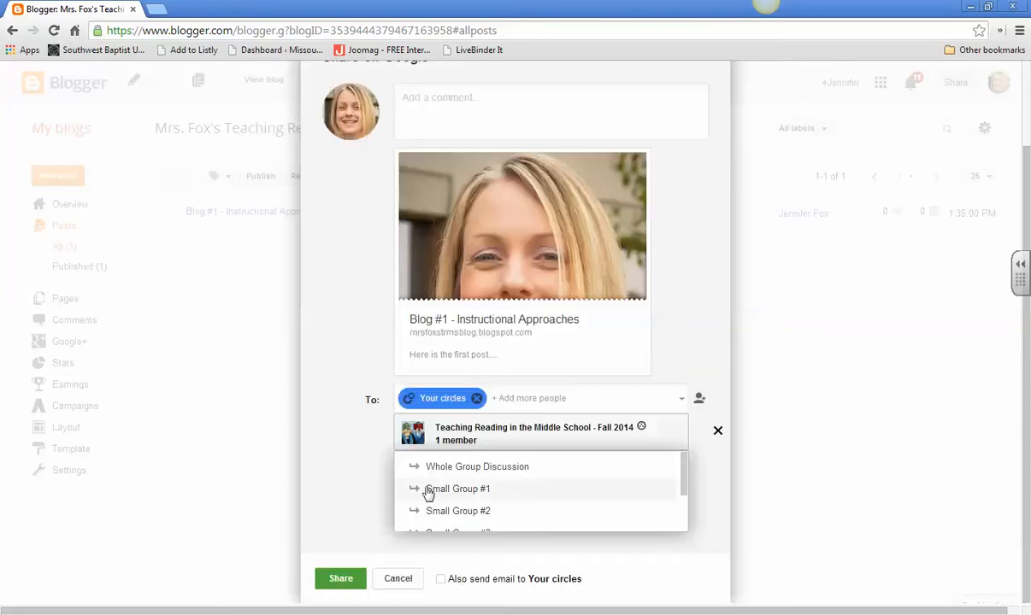
scroll(504, 508, down, 1)
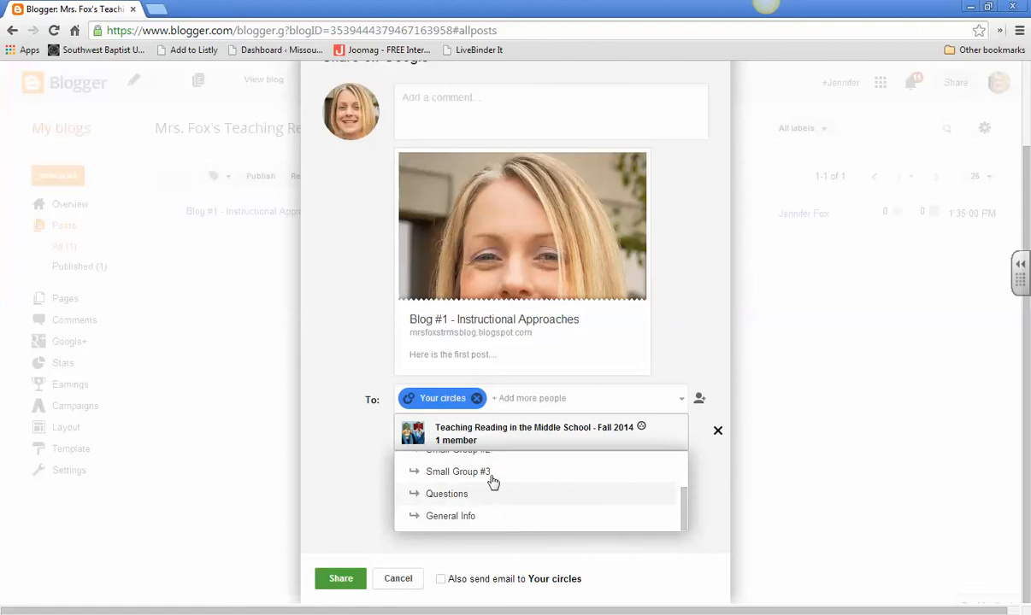
scroll(500, 496, up, 2)
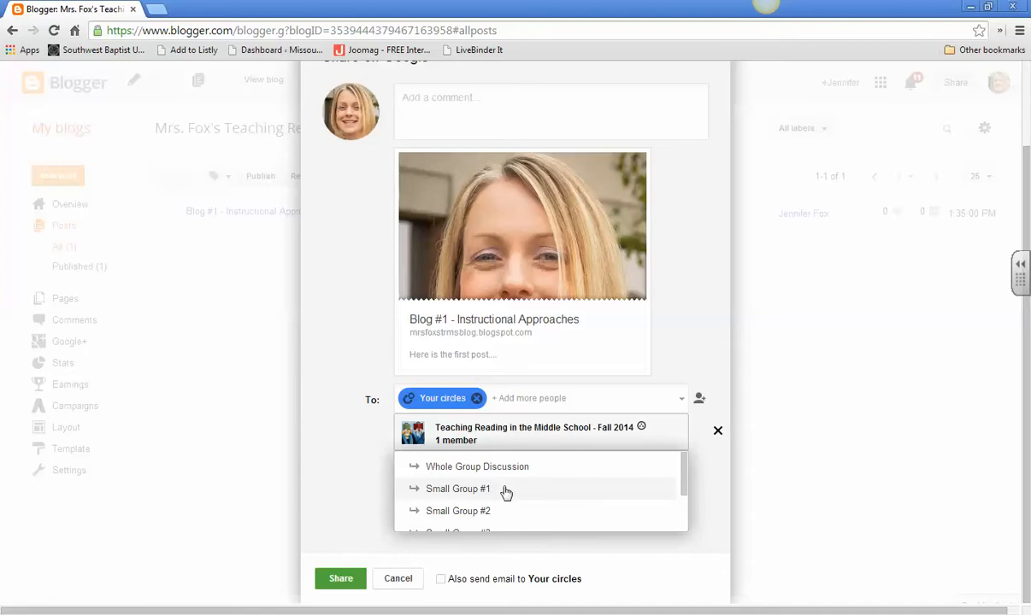
scroll(506, 492, down, 2)
scroll(506, 493, up, 2)
click(506, 493)
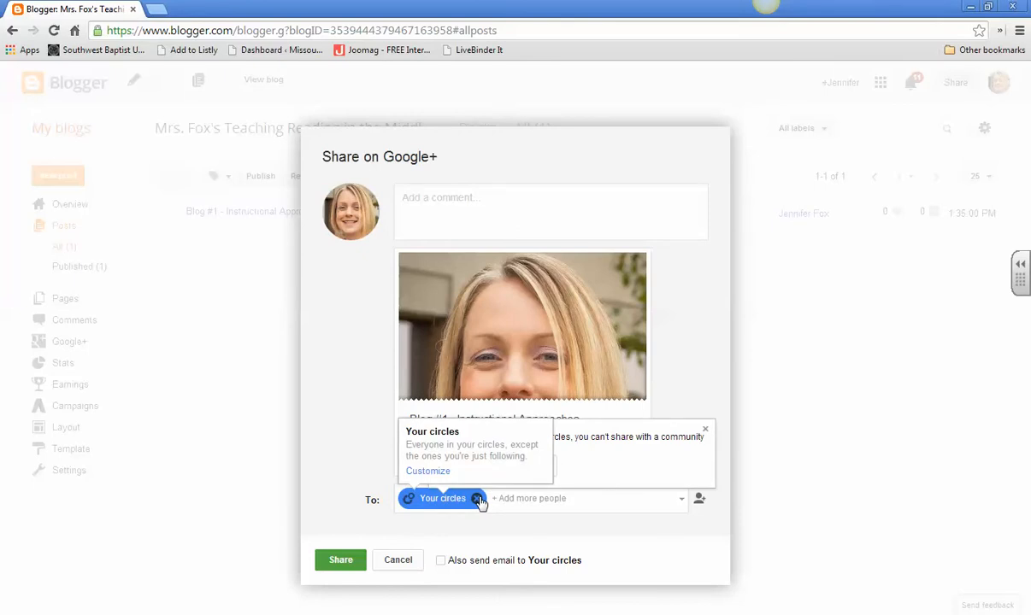
Step: Remove "Your circles" from the share recipients and choose the "Teaching Reading in the Middle School - Fall 2014" community with a discussion category instead
click(477, 499)
click(481, 503)
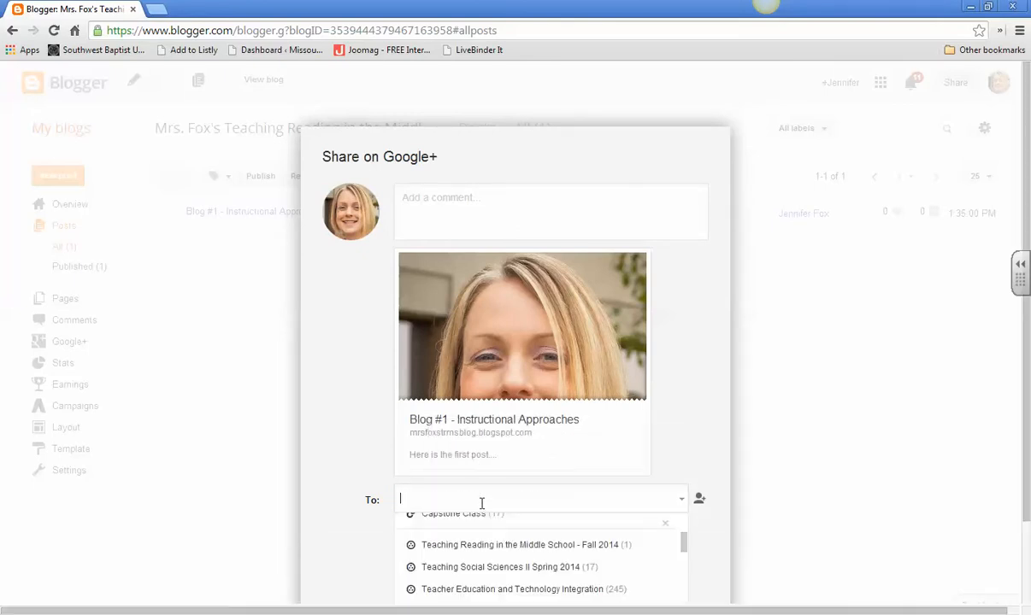
click(491, 556)
click(476, 560)
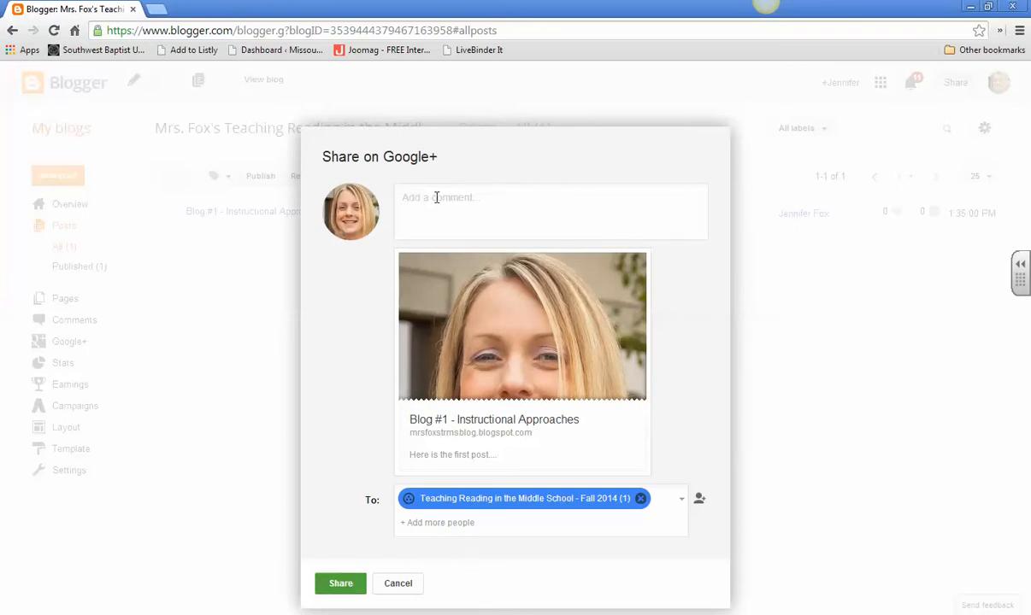
Step: Write the comment "Here is blog 1." with a trial mention of a person, and share the post to the community
text(Here is blog 1. +Jennifer)
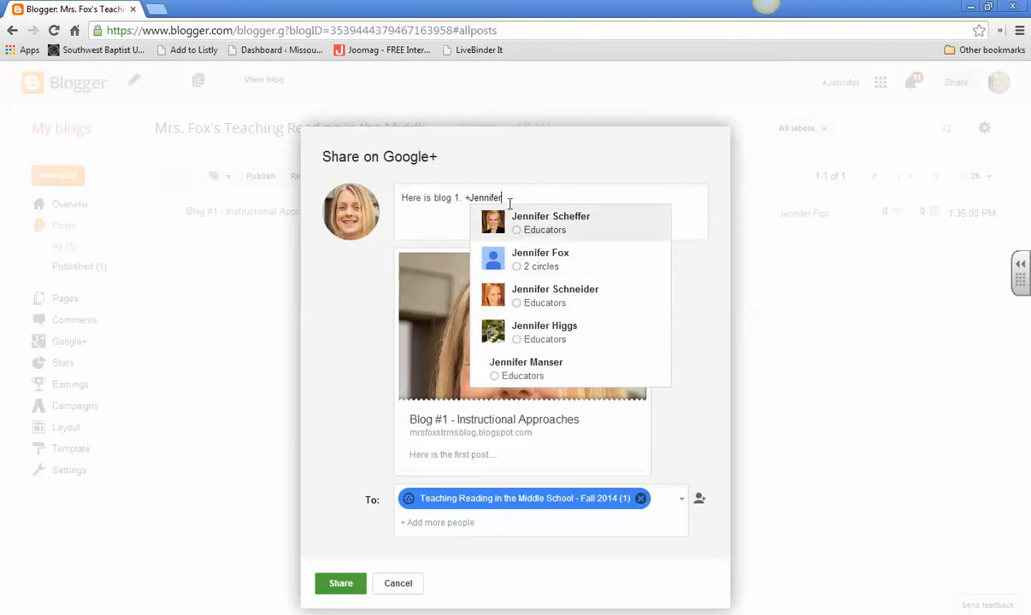
key(BackSpace)
key(BackSpace)
key(BackSpace)
key(BackSpace)
key(BackSpace)
key(BackSpace)
key(BackSpace)
key(BackSpace)
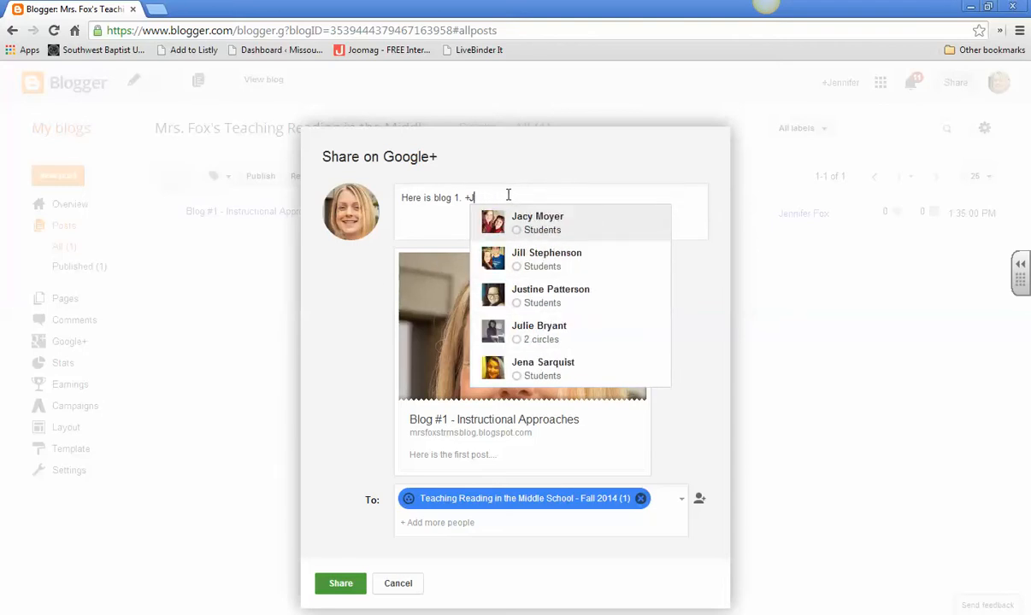
click(358, 591)
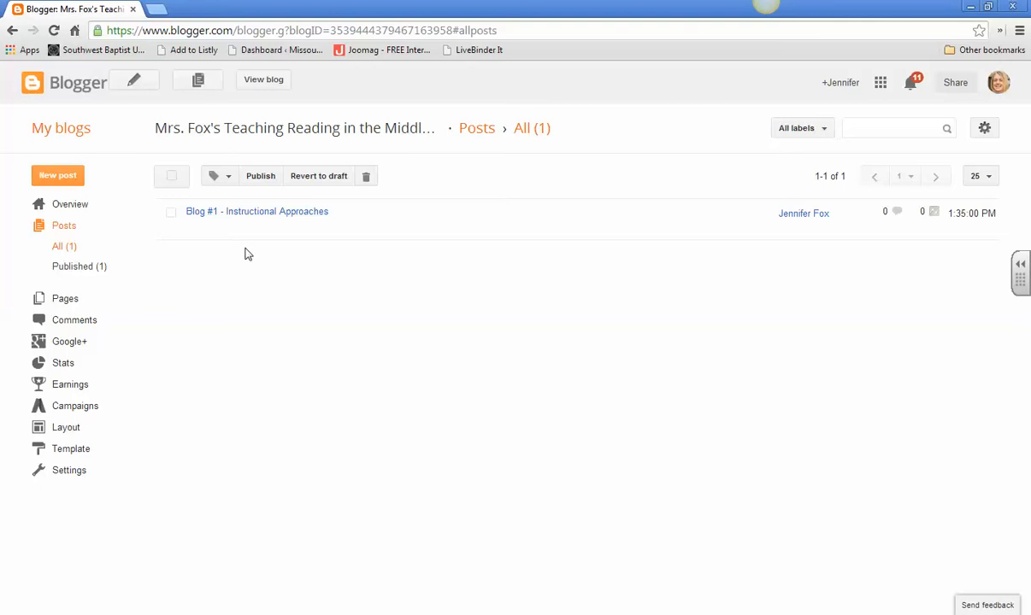
Step: View the published blog, copy its web address, and switch to the "Before Day 1" course page
click(283, 81)
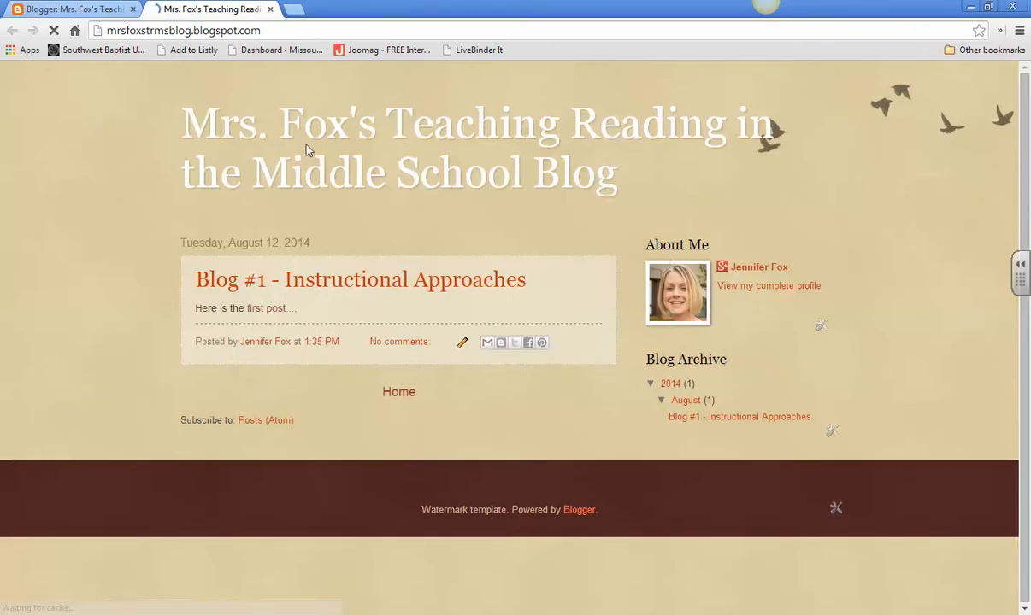
click(182, 30)
key(ctrl+c)
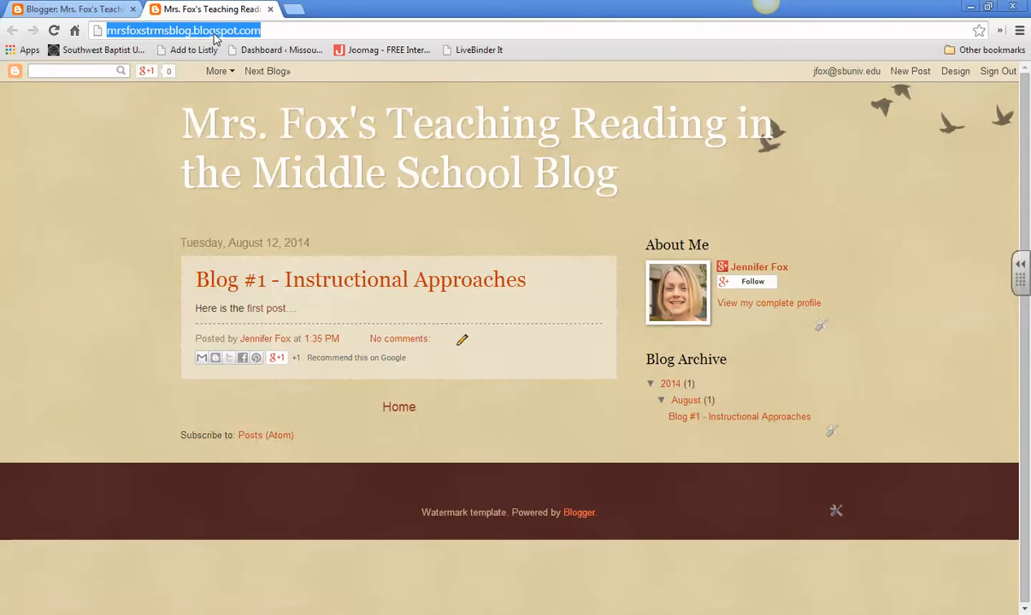
click(143, 612)
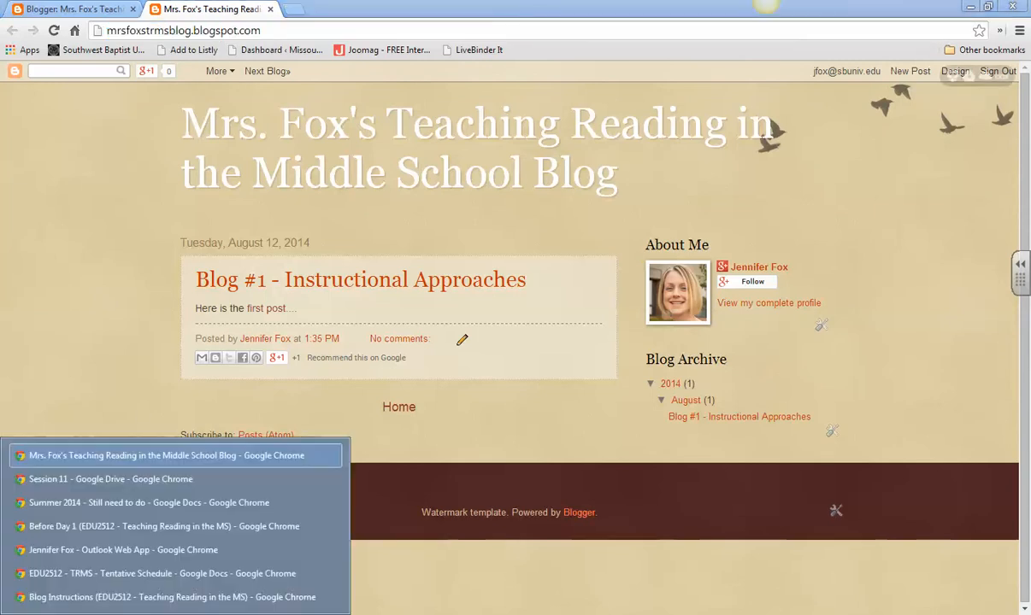
click(142, 528)
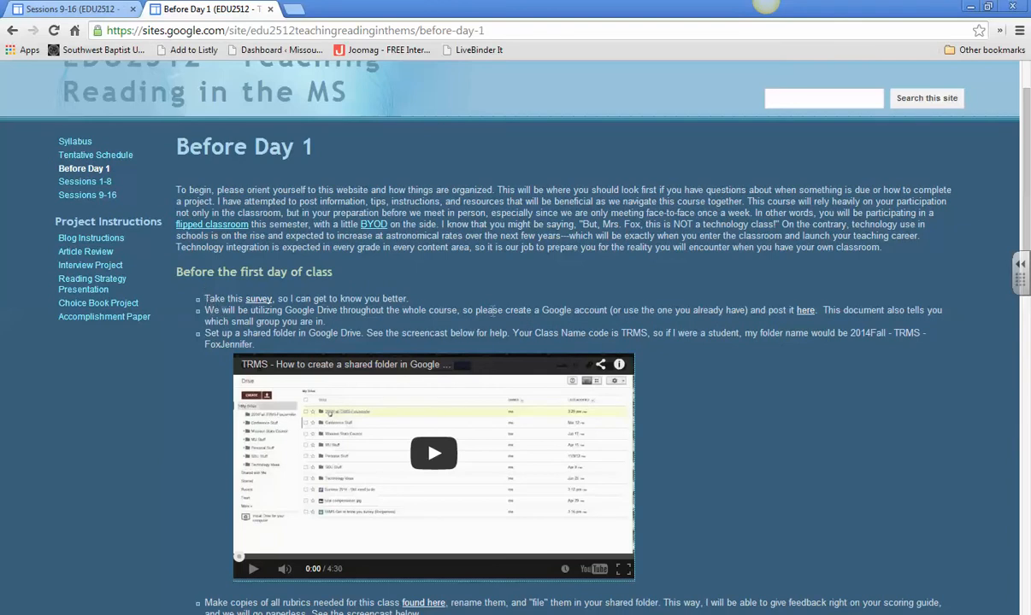
Step: Open the linked "TRMS Website and Account Info Fall 2014" spreadsheet, paste the blog address into cell C13, and close the spreadsheet
click(804, 311)
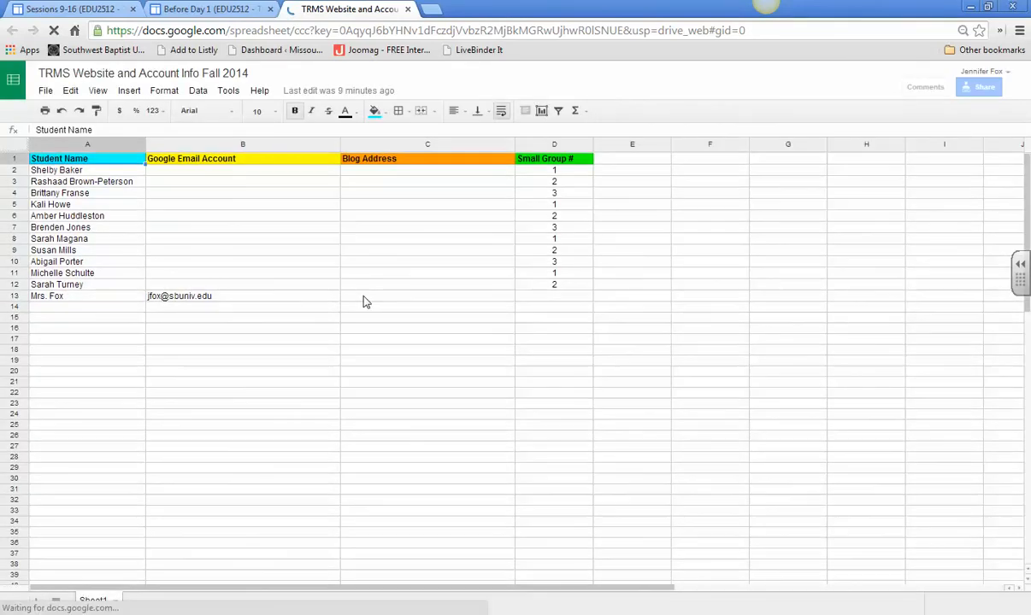
click(347, 299)
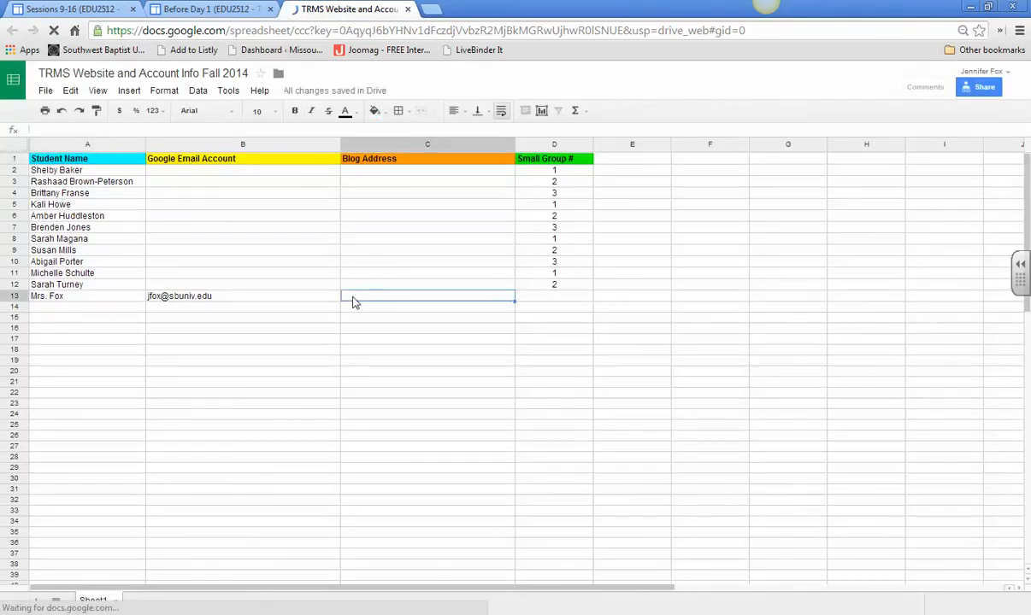
key(ctrl+v)
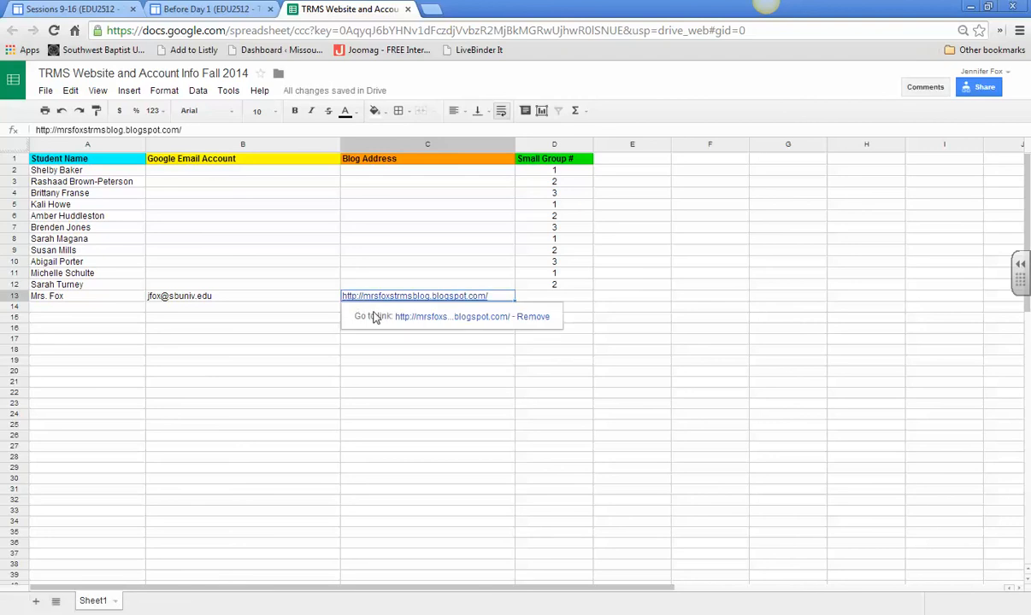
click(383, 351)
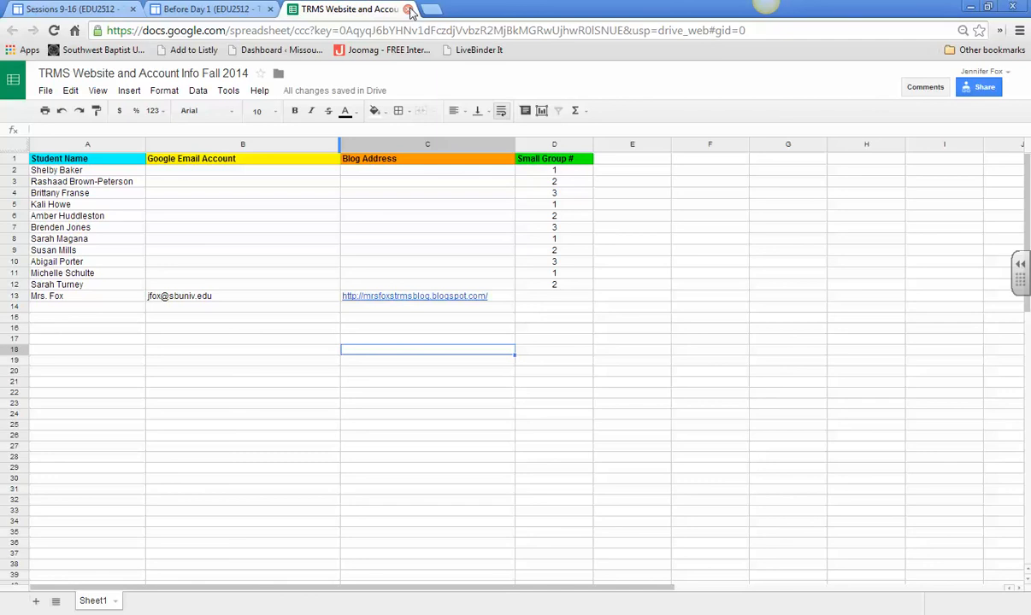
click(410, 9)
scroll(136, 475, down, 5)
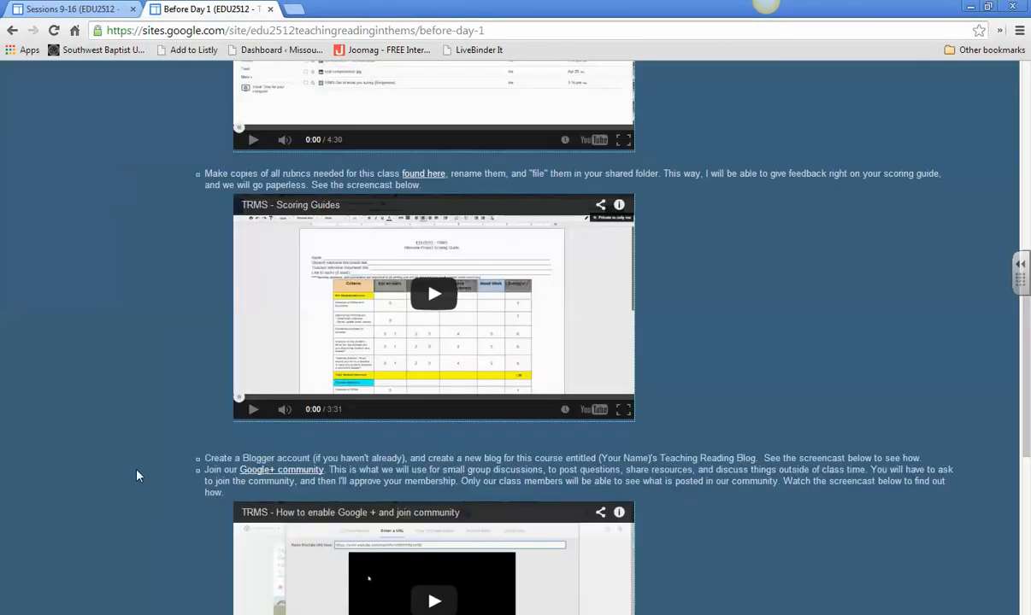
scroll(137, 476, down, 2)
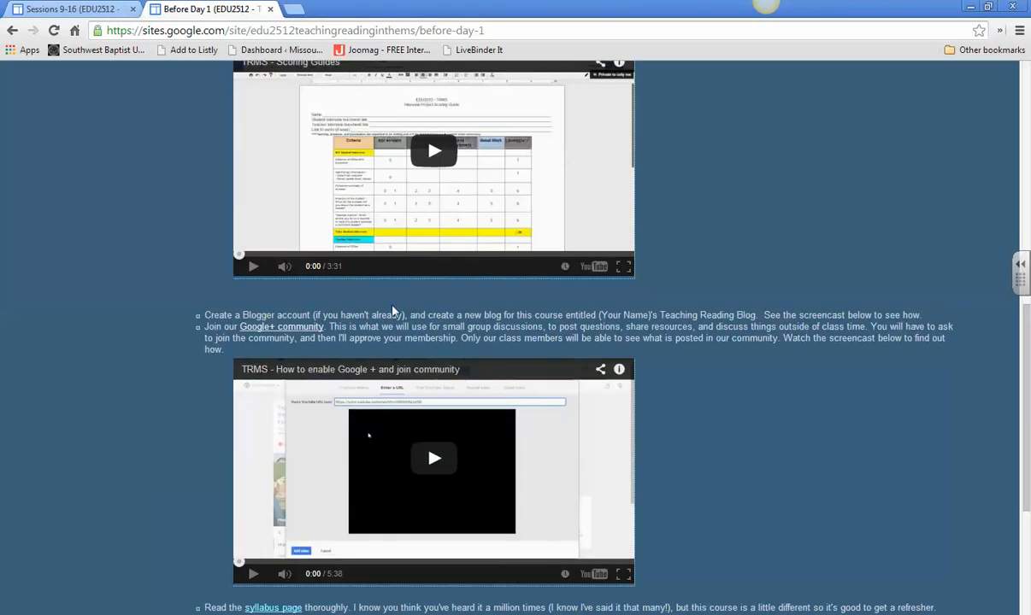
scroll(124, 381, up, 3)
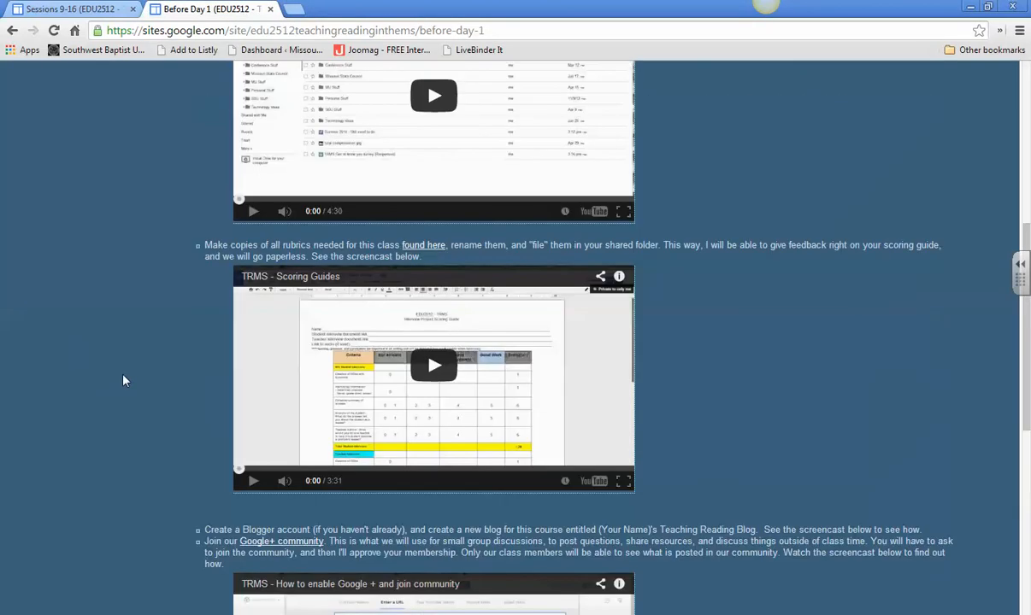